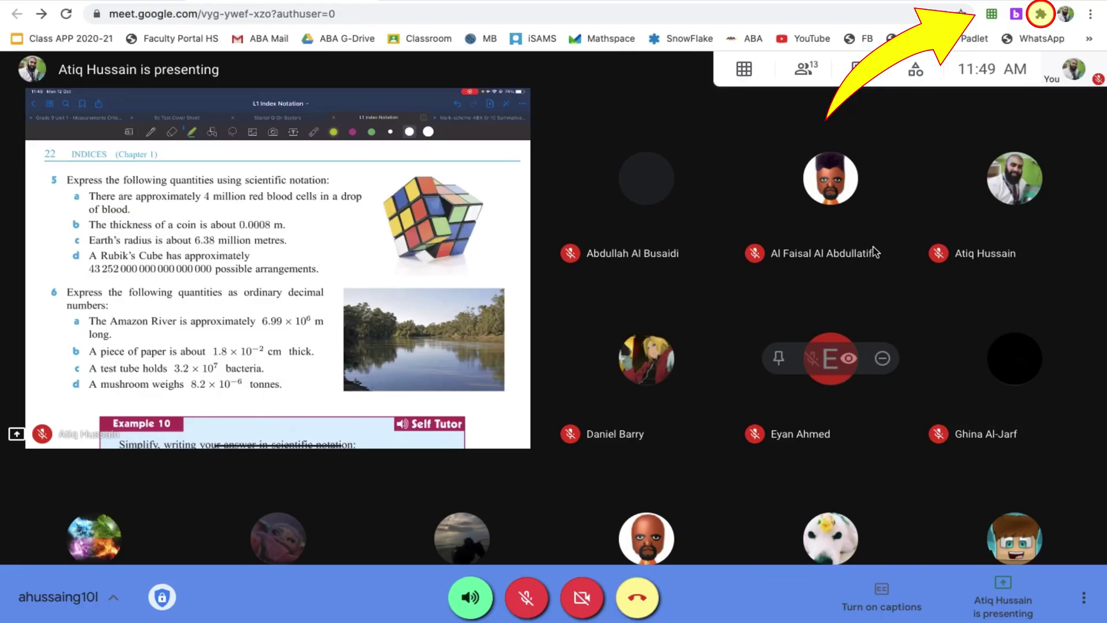
Remove the Google Meet Breakout Rooms extension from Chrome
click(1040, 16)
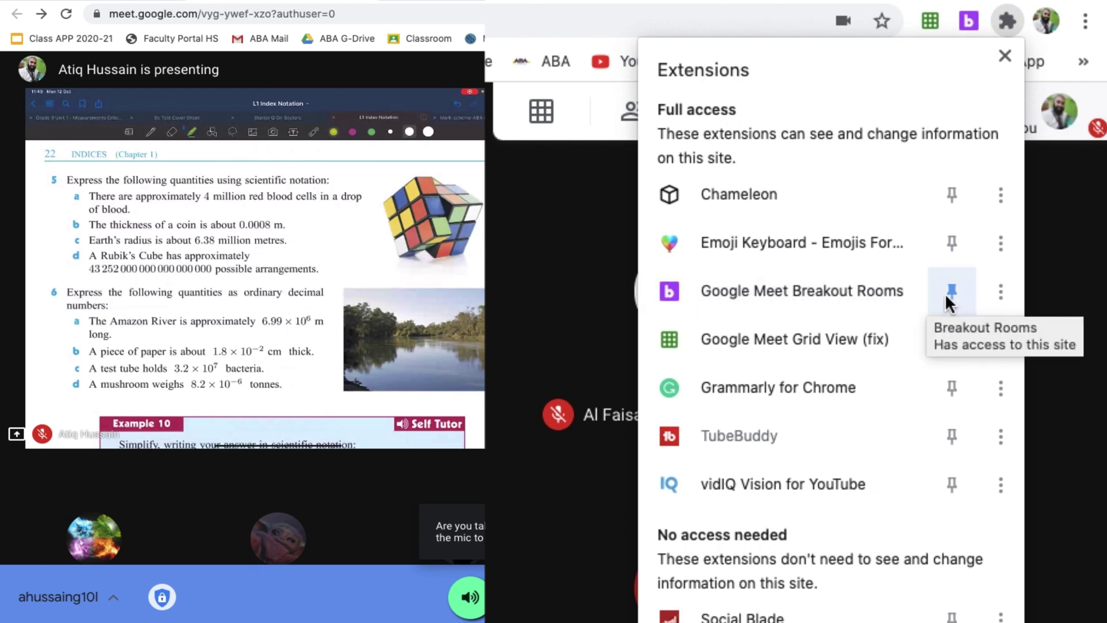
click(992, 292)
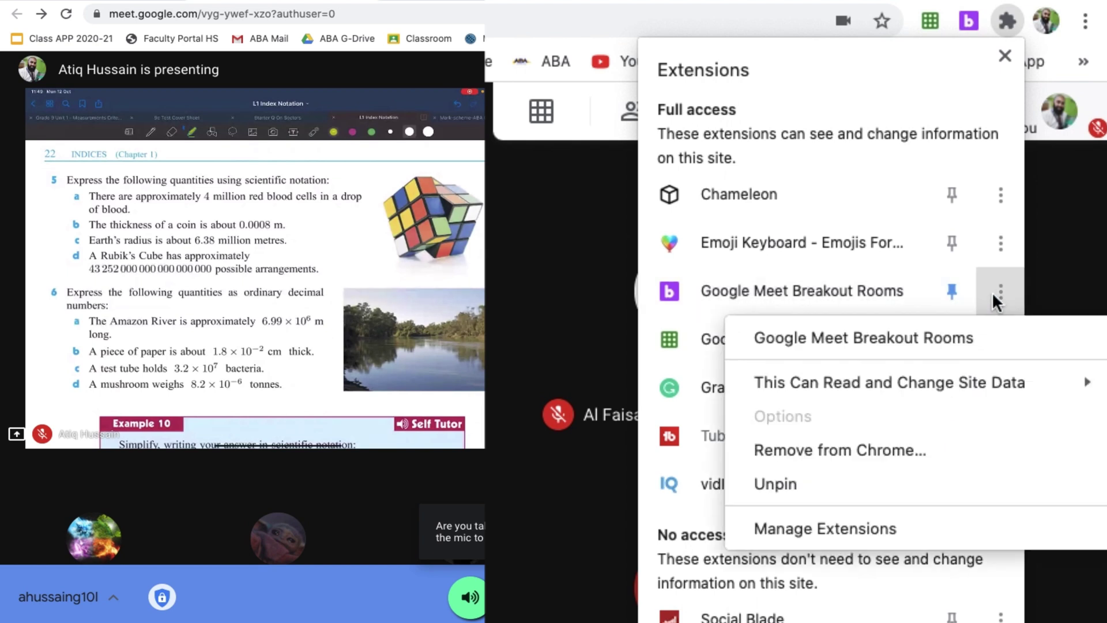
click(847, 450)
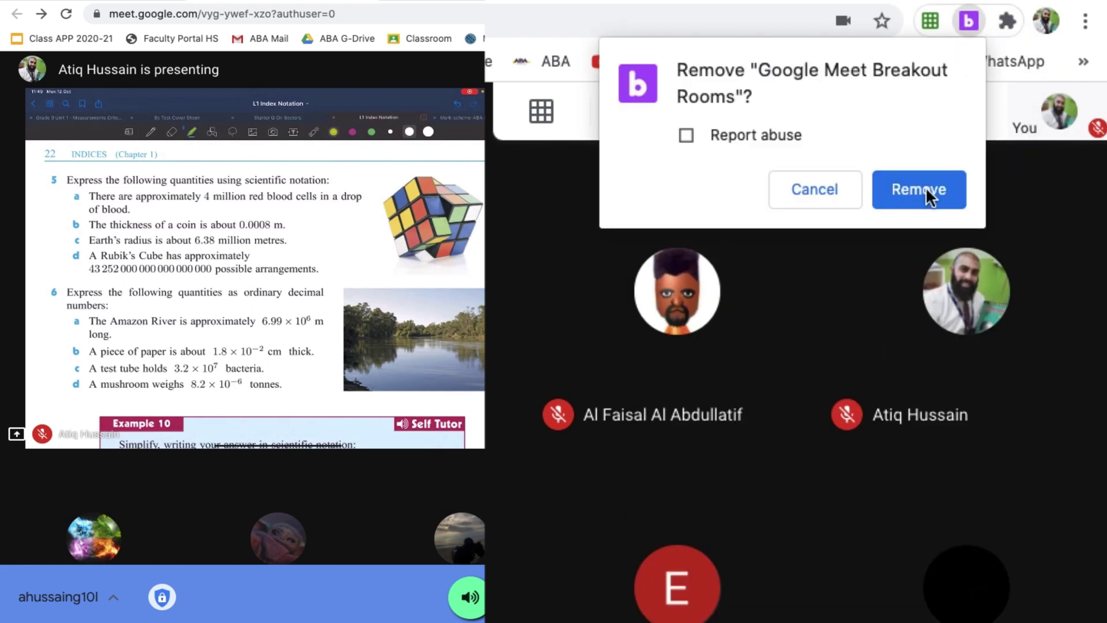
click(926, 185)
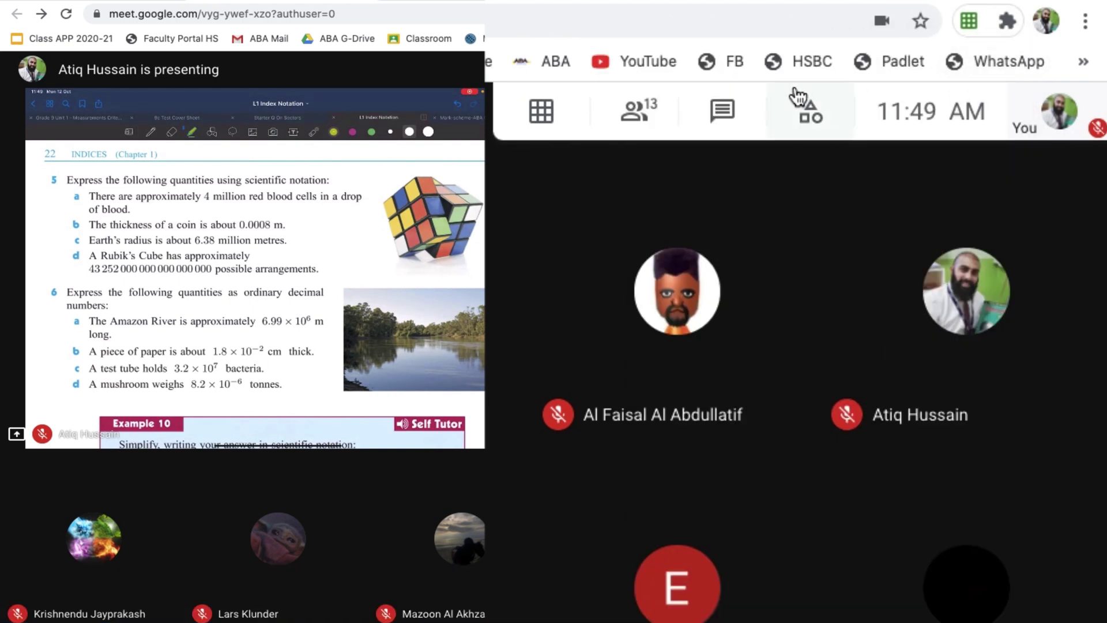
Remove the Google Meet Grid View (fix) extension from Chrome
click(1007, 20)
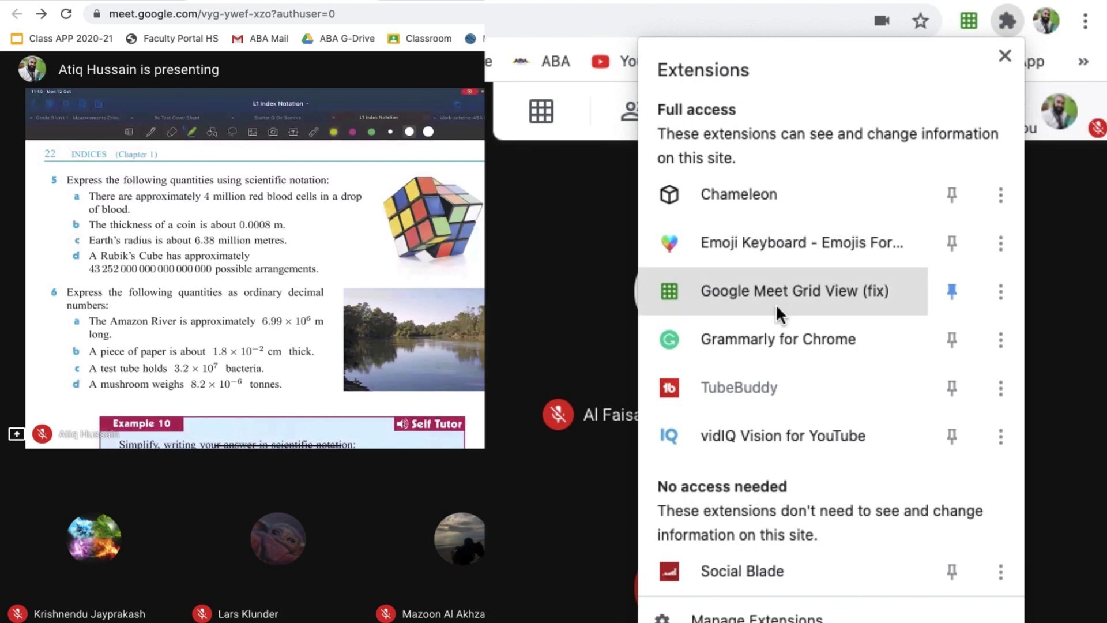
click(986, 289)
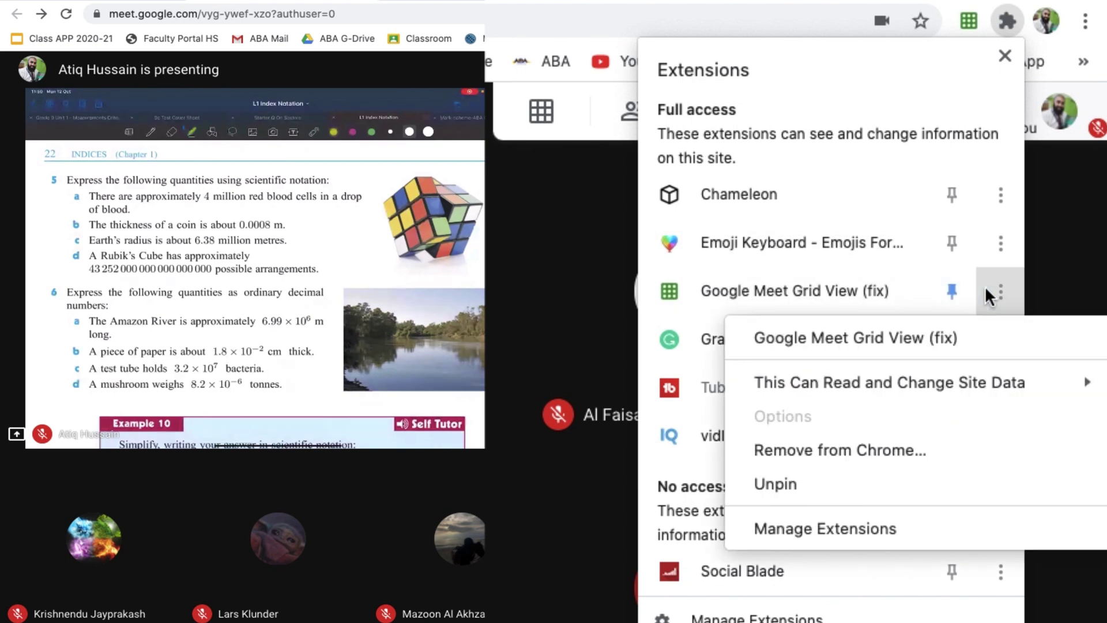
click(847, 452)
click(926, 189)
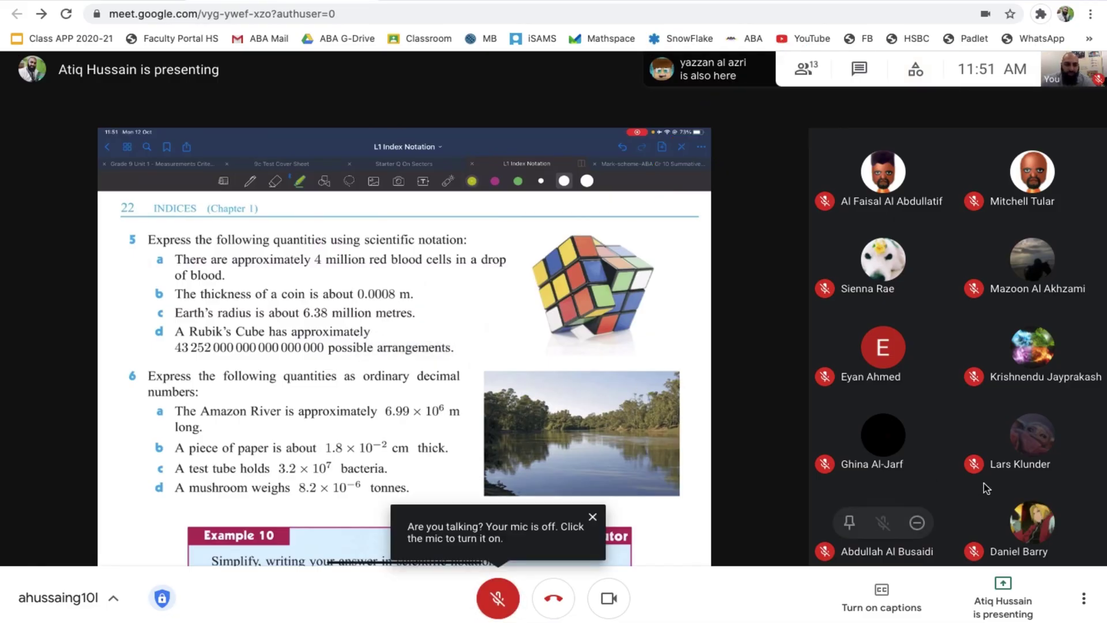
Set the Tiled meeting layout to display a maximum of 49 tiles and close the layout settings
click(1089, 597)
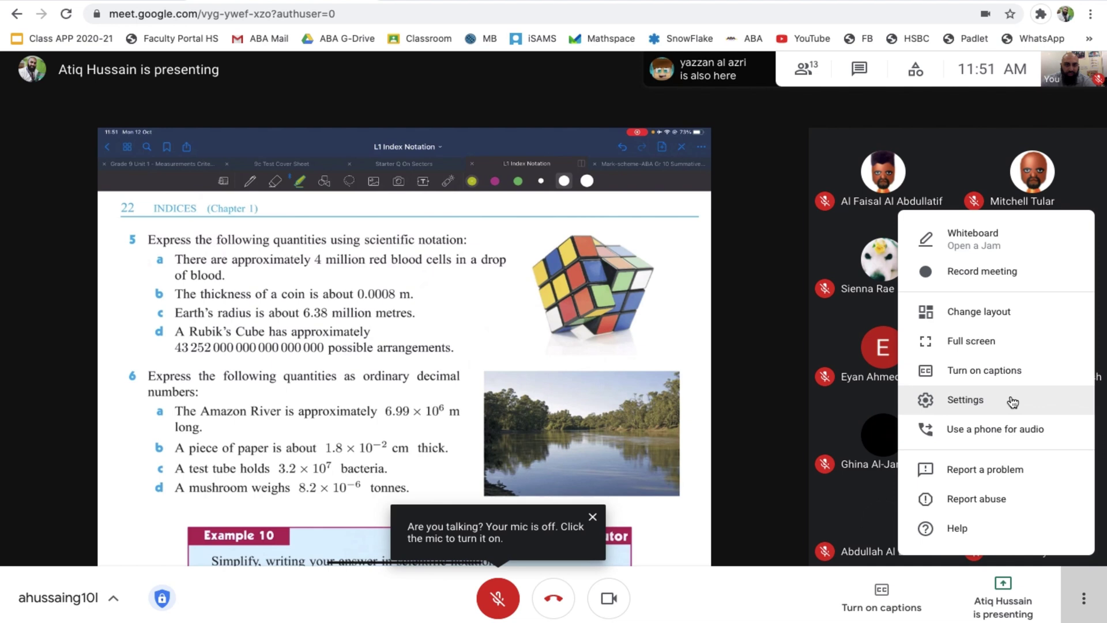
click(1002, 315)
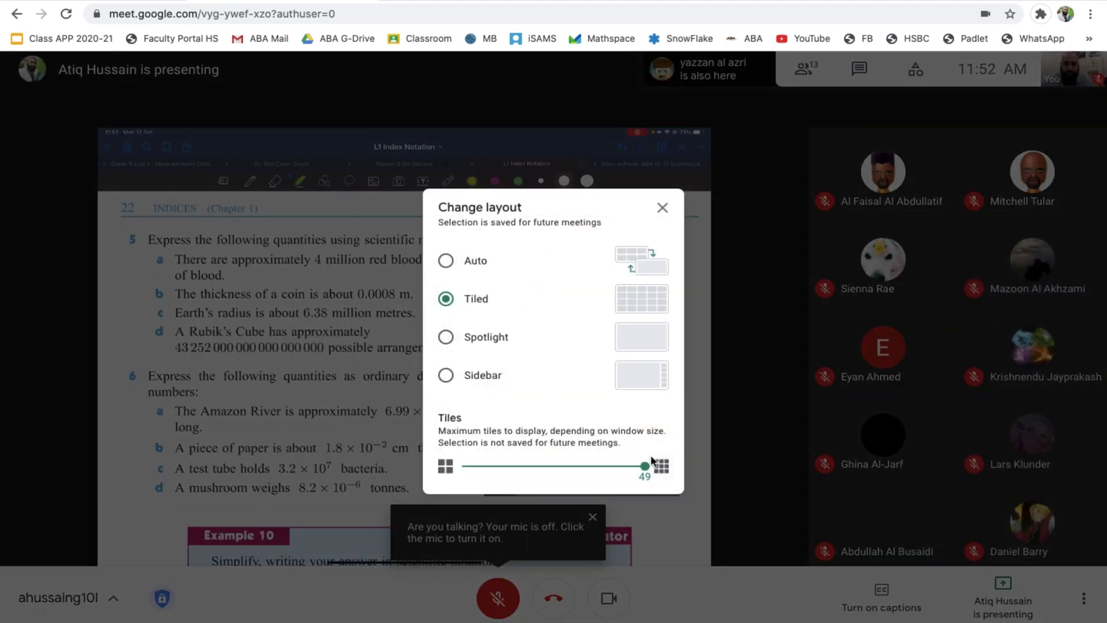
mouse_move(644, 466)
mouse_down()
mouse_move(539, 465)
mouse_move(654, 458)
mouse_up()
click(663, 209)
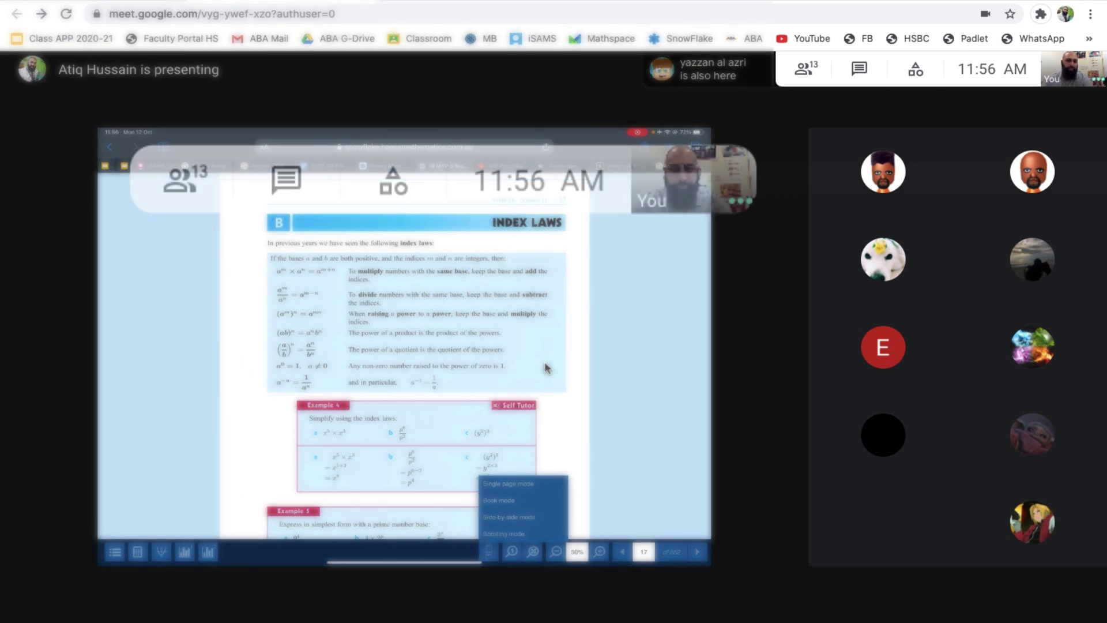
Open the meeting's Breakout rooms activity and set the number of rooms to 3
mouse_move(892, 119)
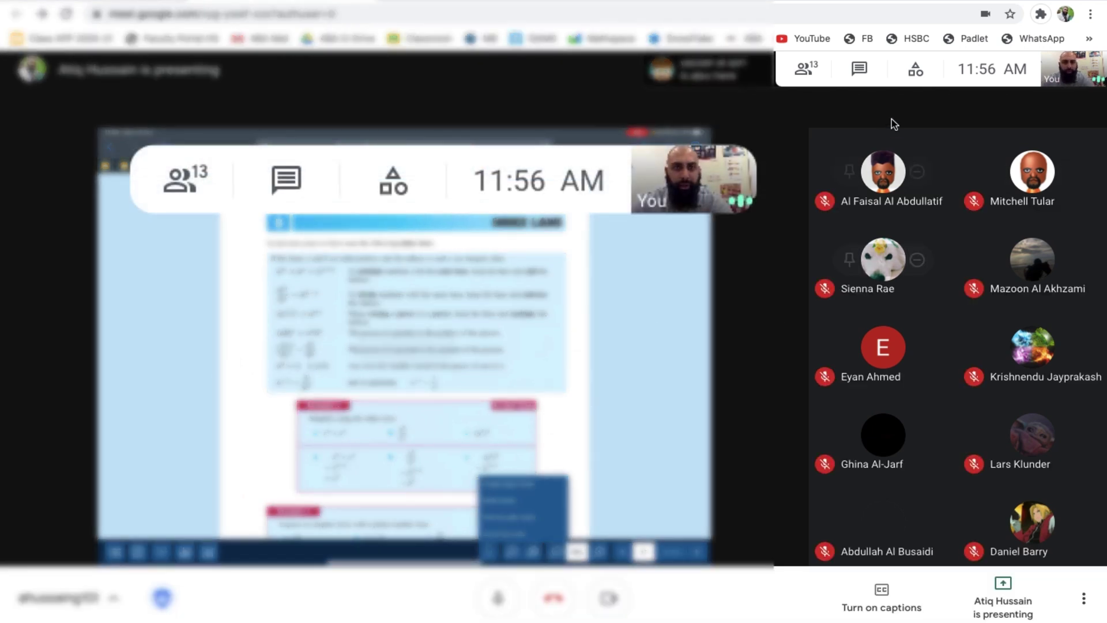
click(915, 73)
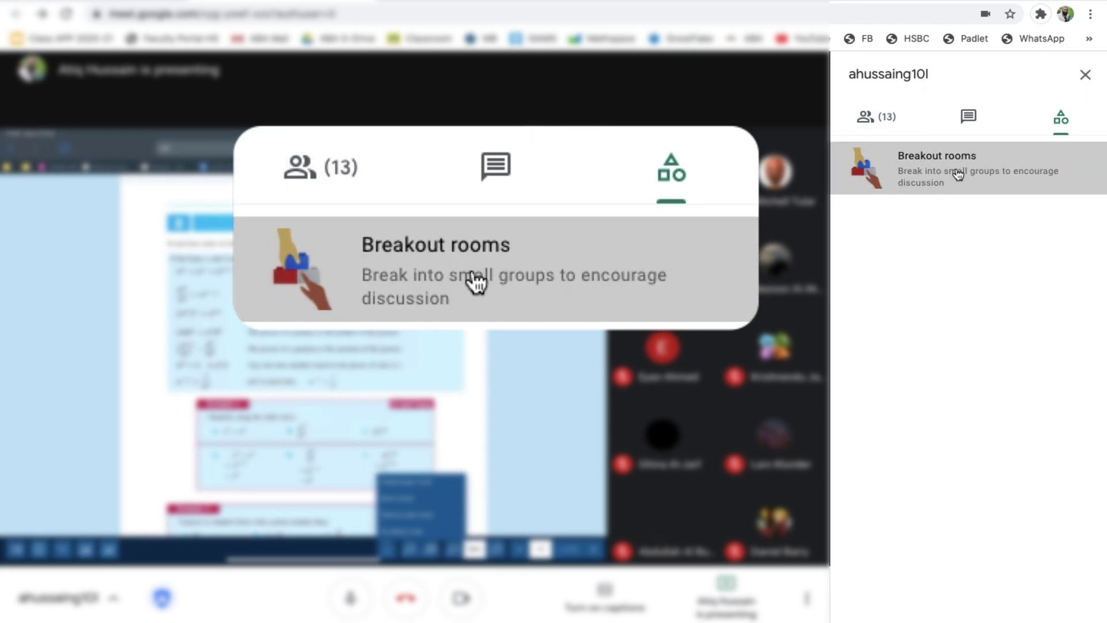
click(958, 173)
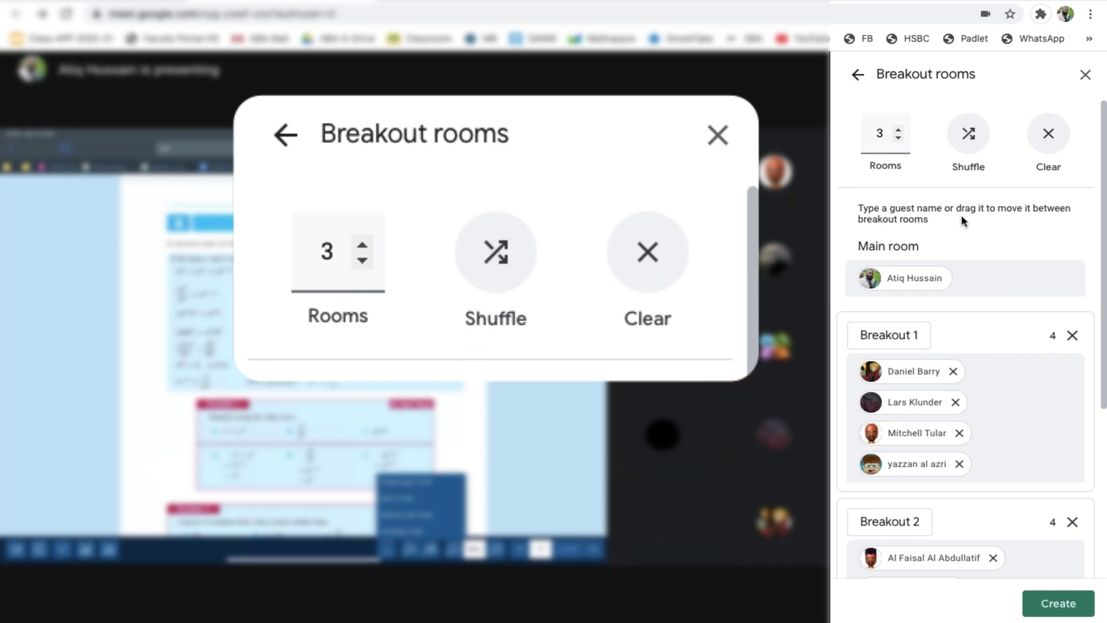
click(898, 132)
click(899, 140)
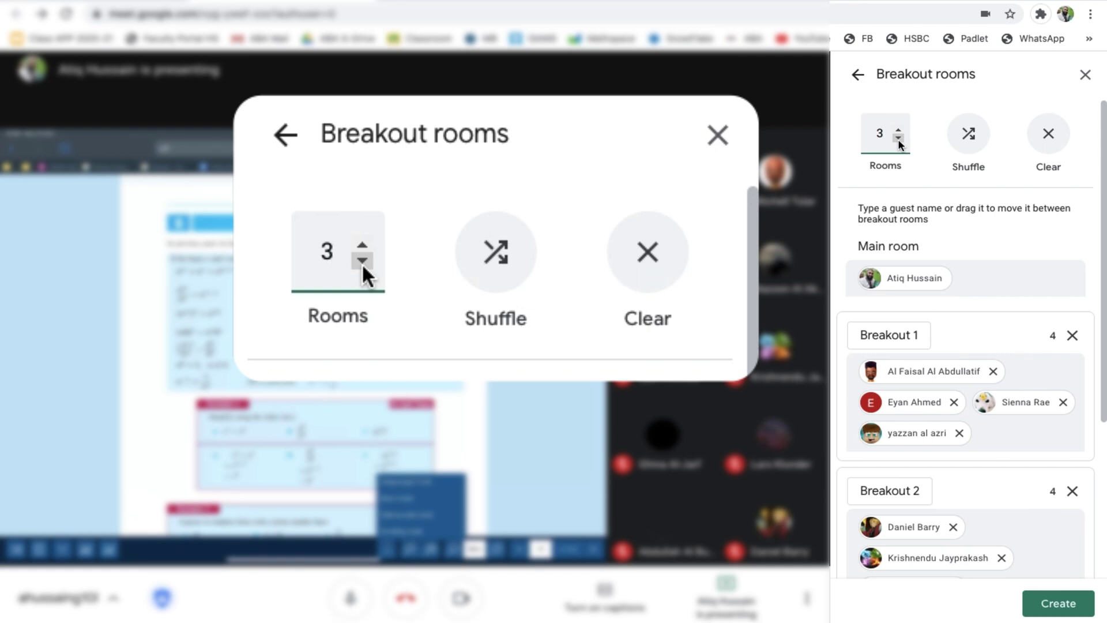
Shuffle the participants among the three breakout rooms several times, and create the rooms
click(970, 136)
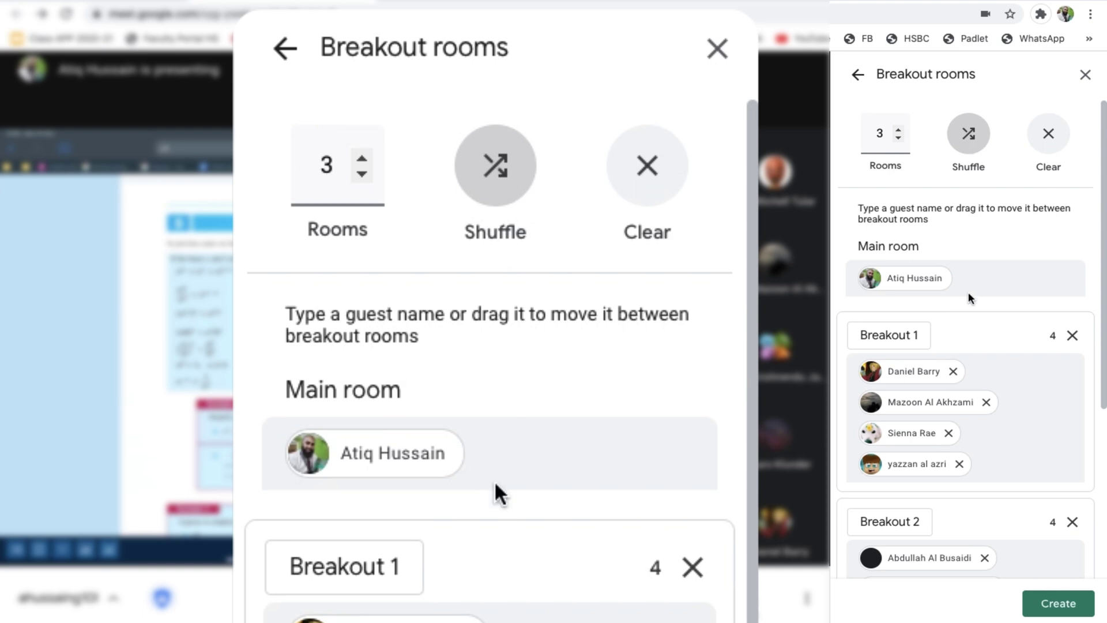
scroll(968, 293, down, 4)
scroll(968, 293, up, 2)
scroll(967, 292, up, 3)
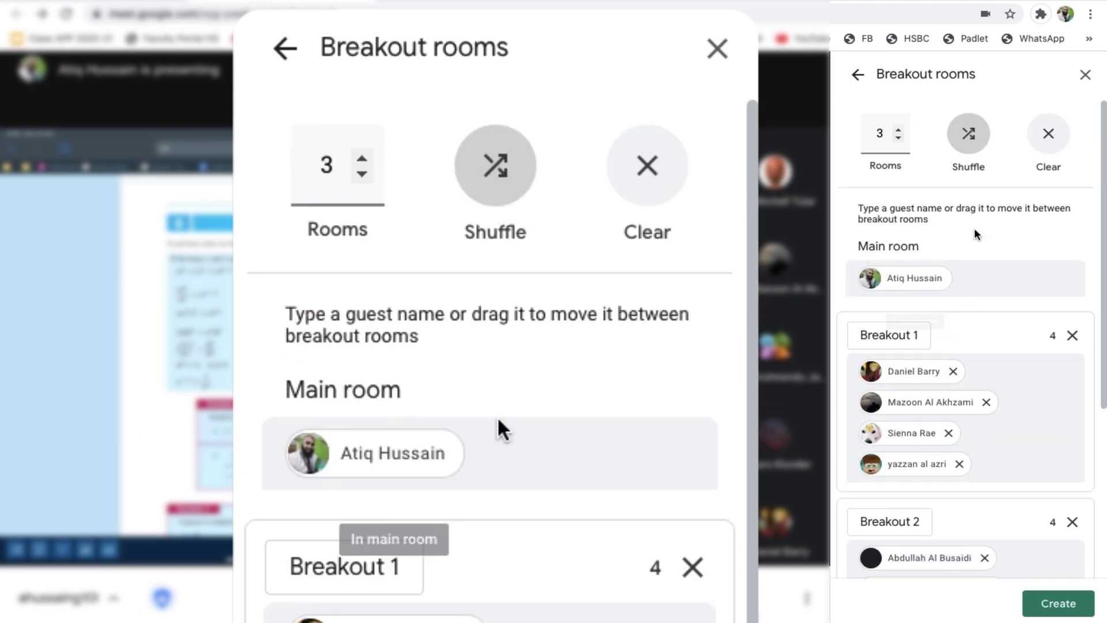
click(969, 134)
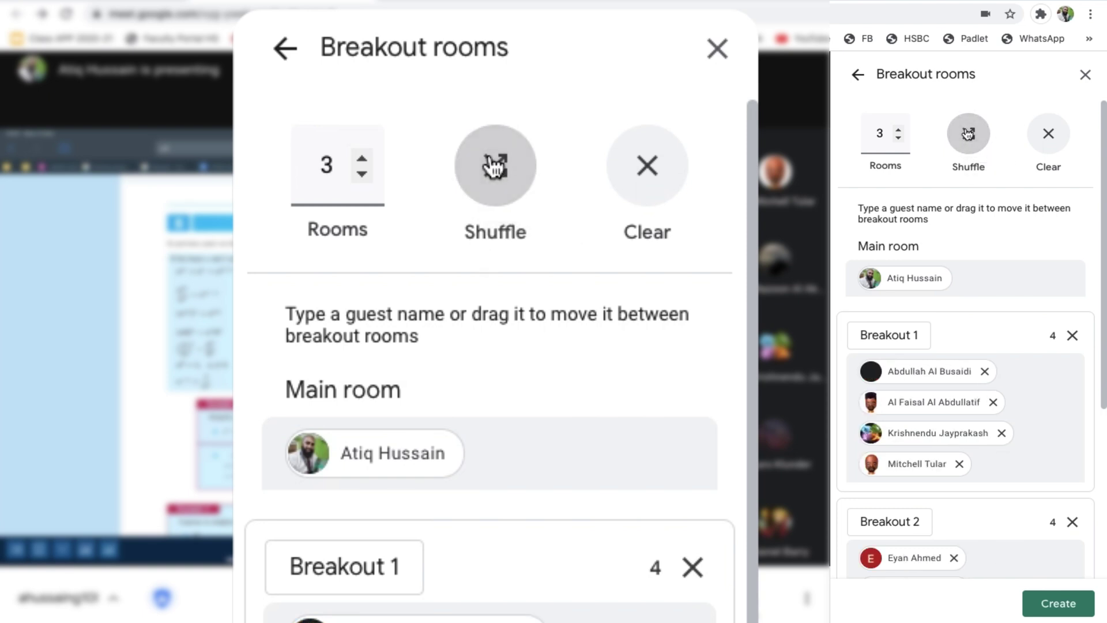
click(969, 133)
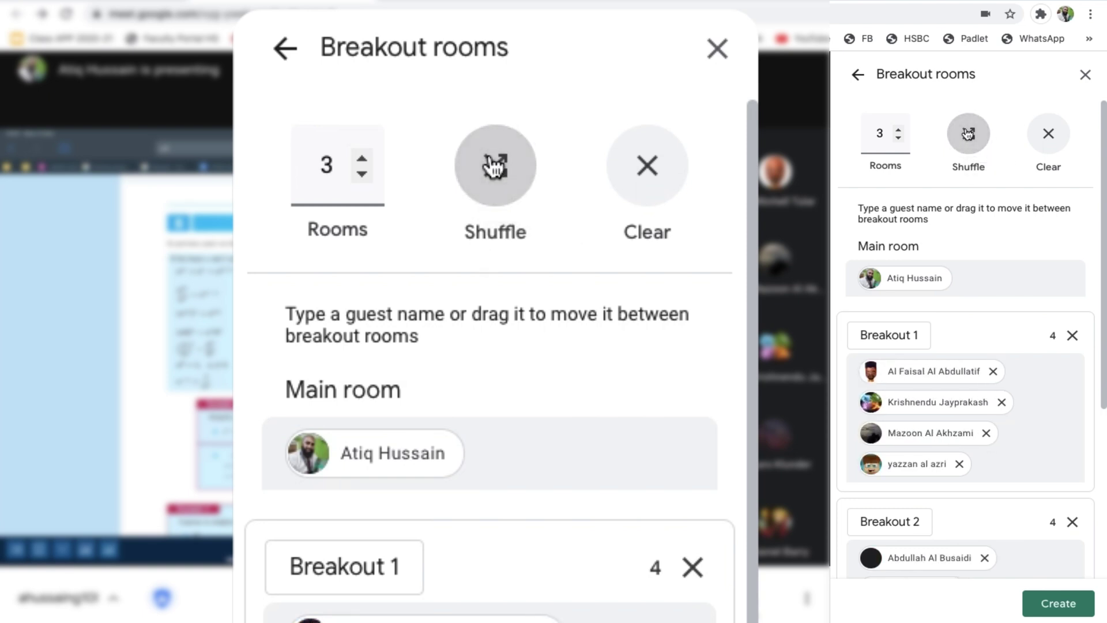
scroll(978, 293, down, 2)
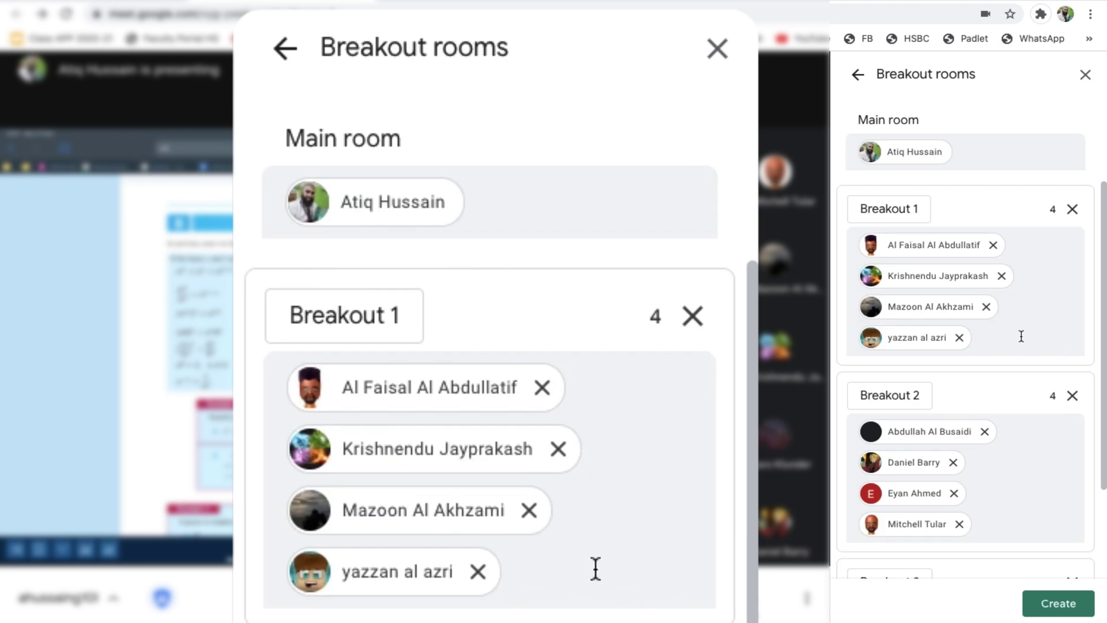
scroll(1020, 336, down, 2)
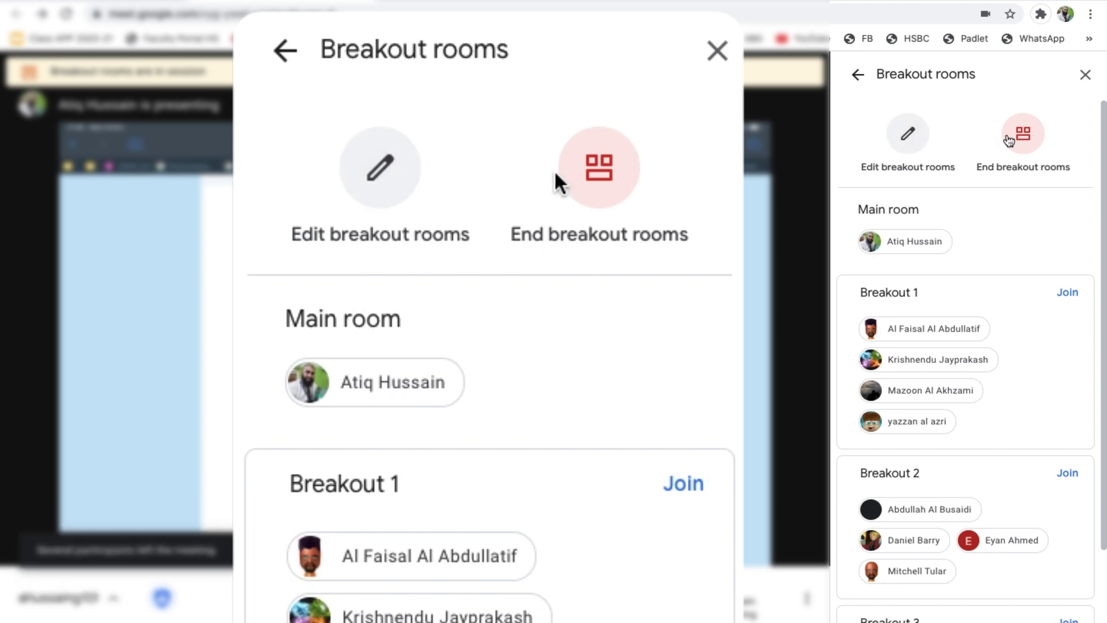
Join Breakout 3 and turn on the camera there
scroll(1040, 301, down, 2)
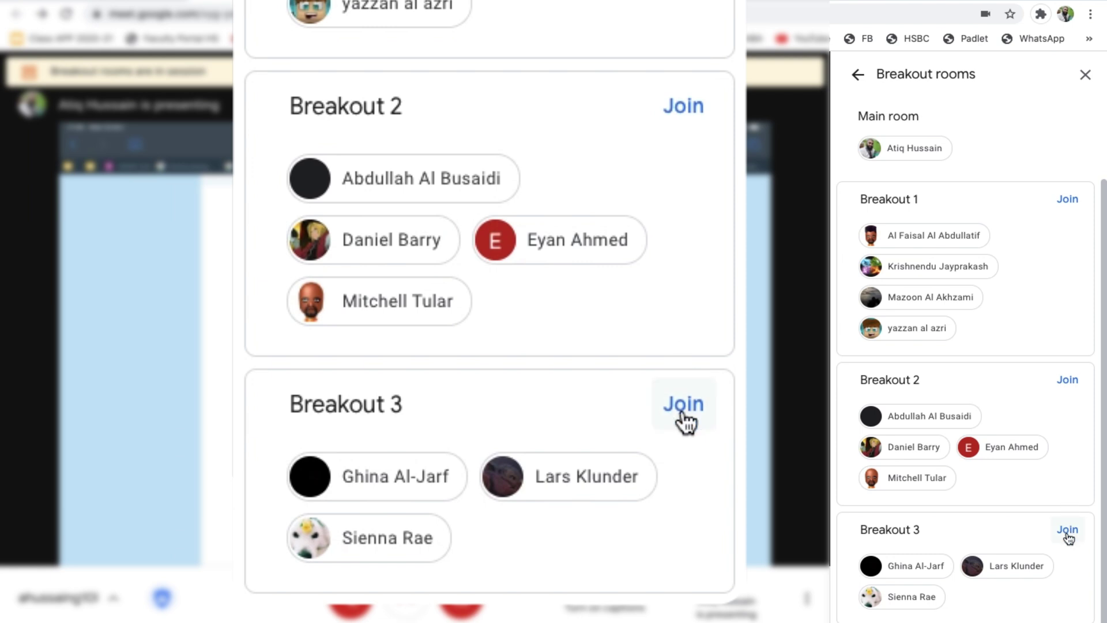
click(1068, 532)
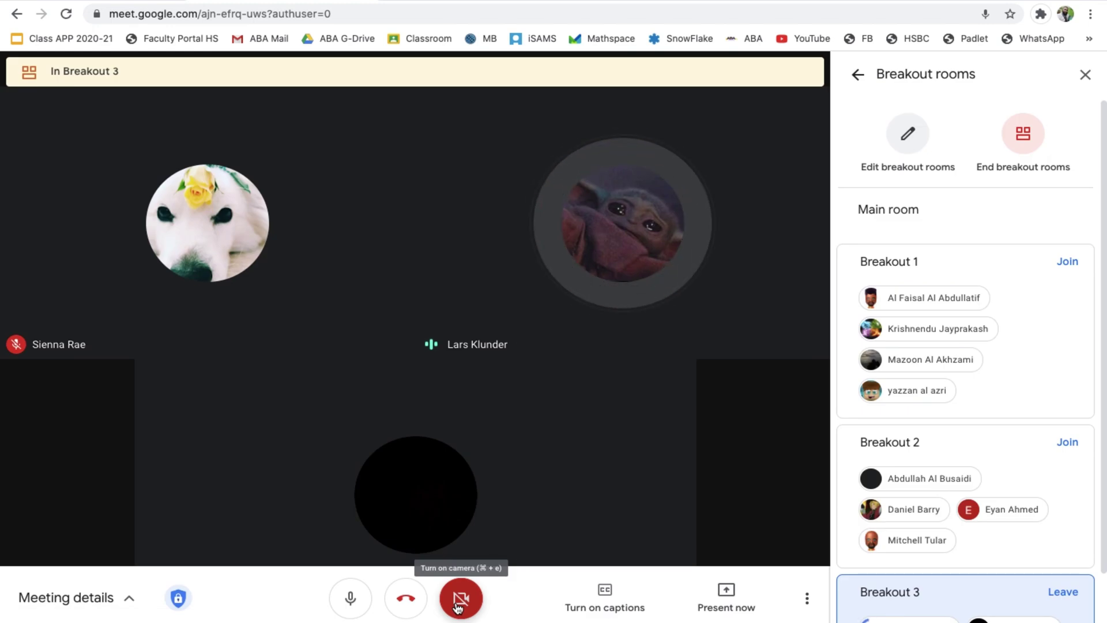
click(461, 600)
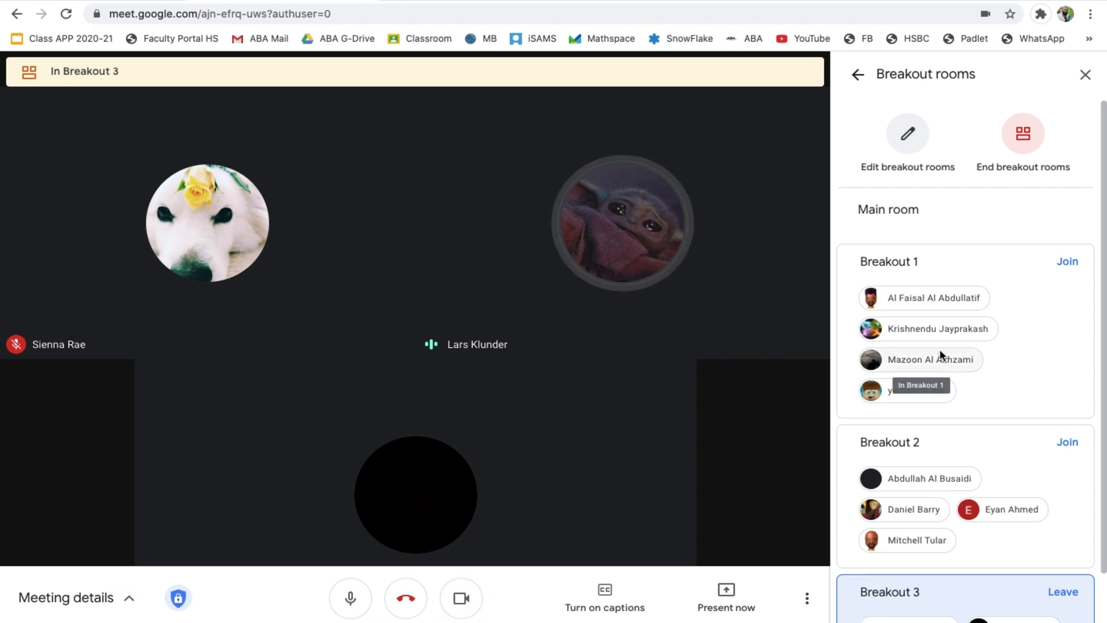
Join Breakout 2 for a visit, and end the breakout rooms for everyone
scroll(990, 375, down, 2)
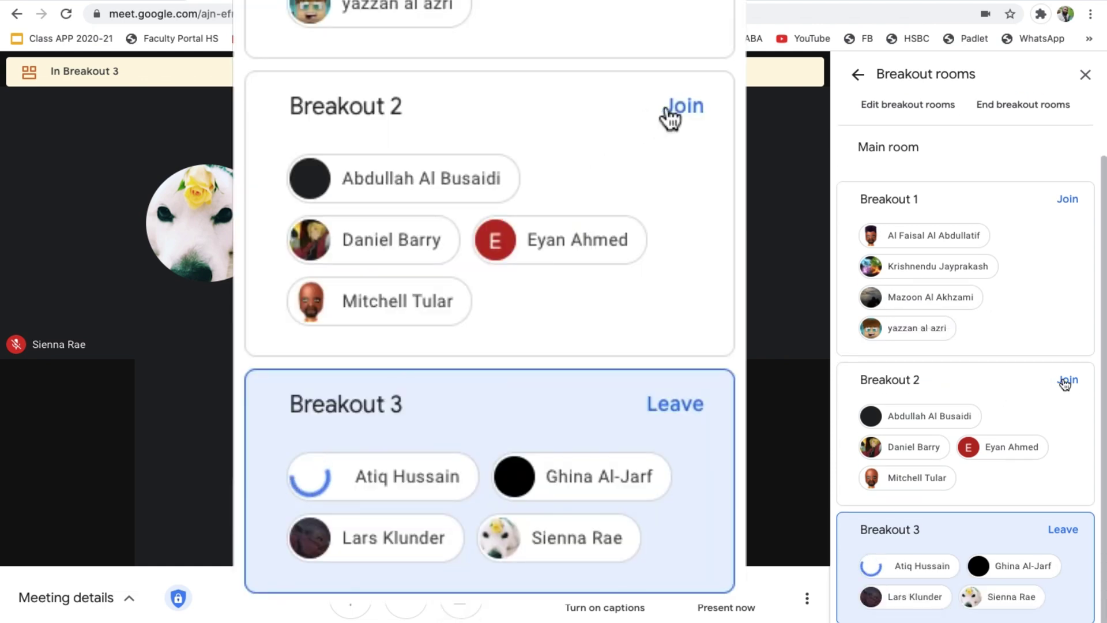
click(1070, 382)
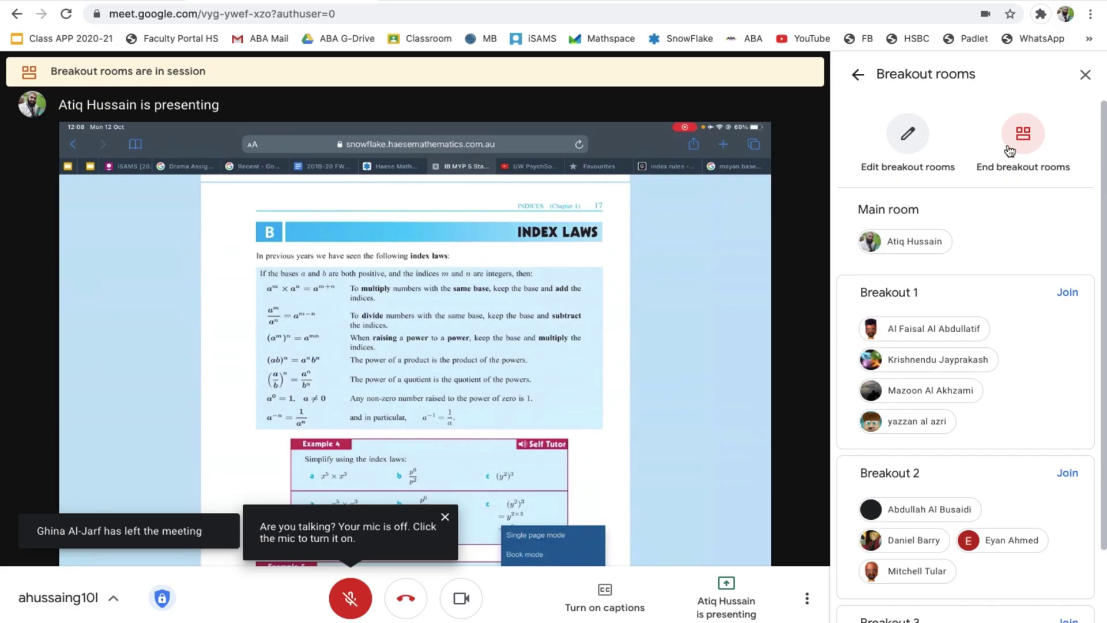
click(1024, 135)
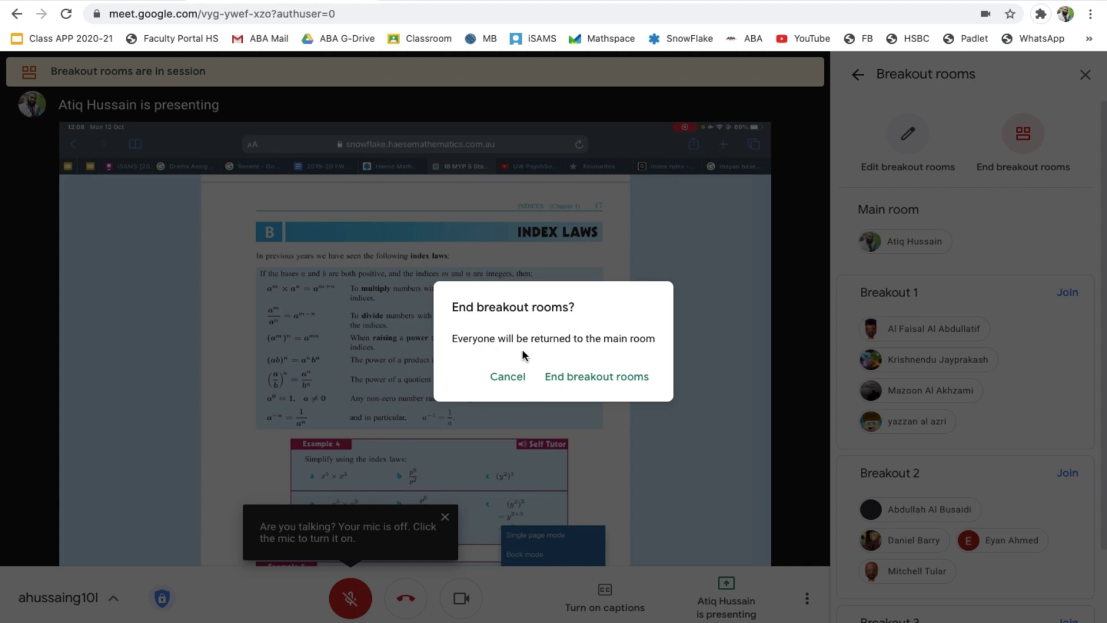
click(593, 382)
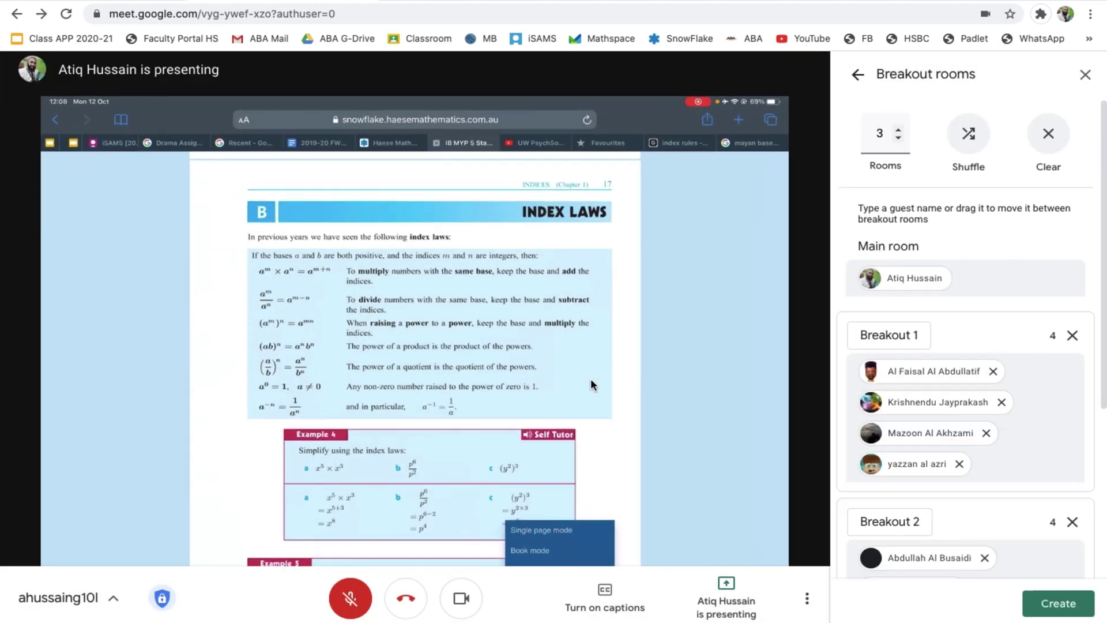